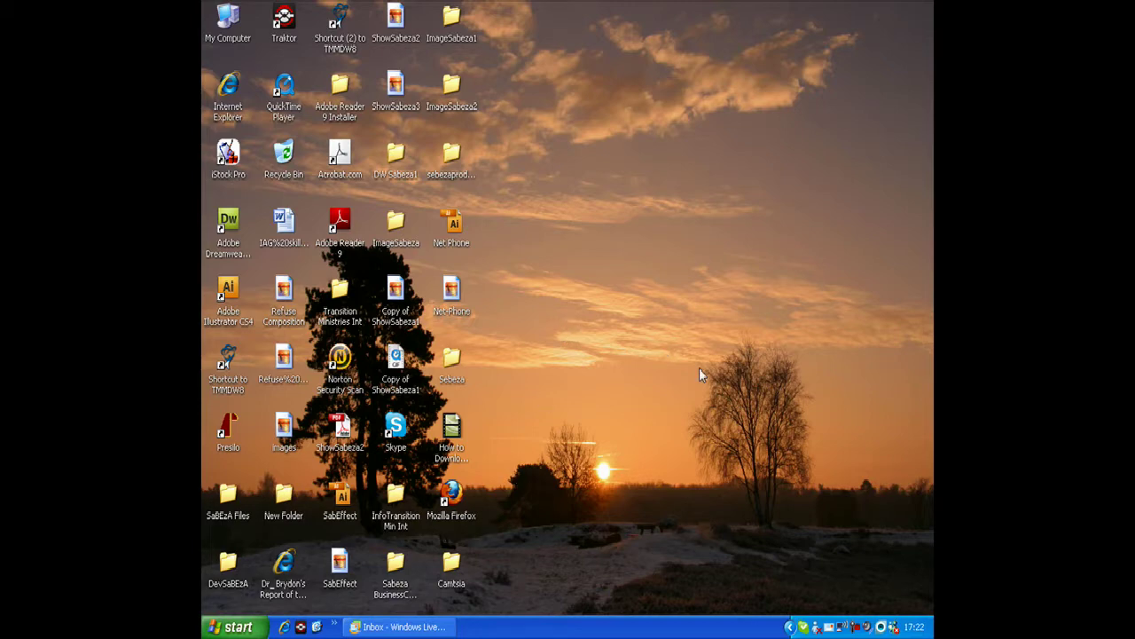
# - Bring up the Mozilla Firefox shortcut from the taskbar quick-launch chevron
pyautogui.click(334, 626)
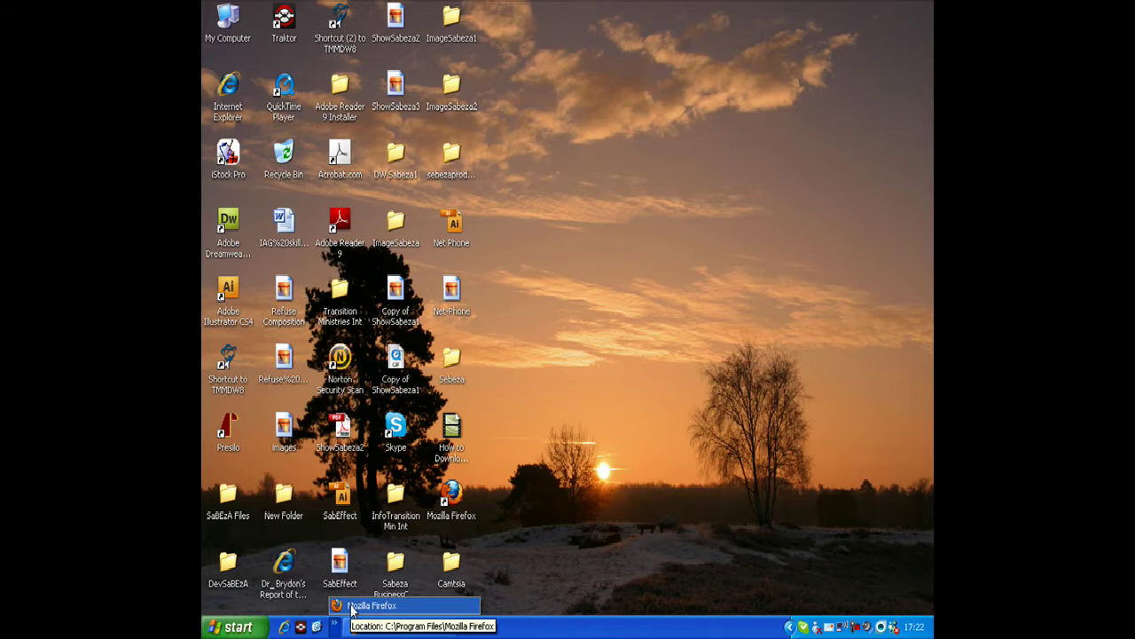
# - Launch Firefox and search Google for 'aero cursors filefront'
pyautogui.click(352, 609)
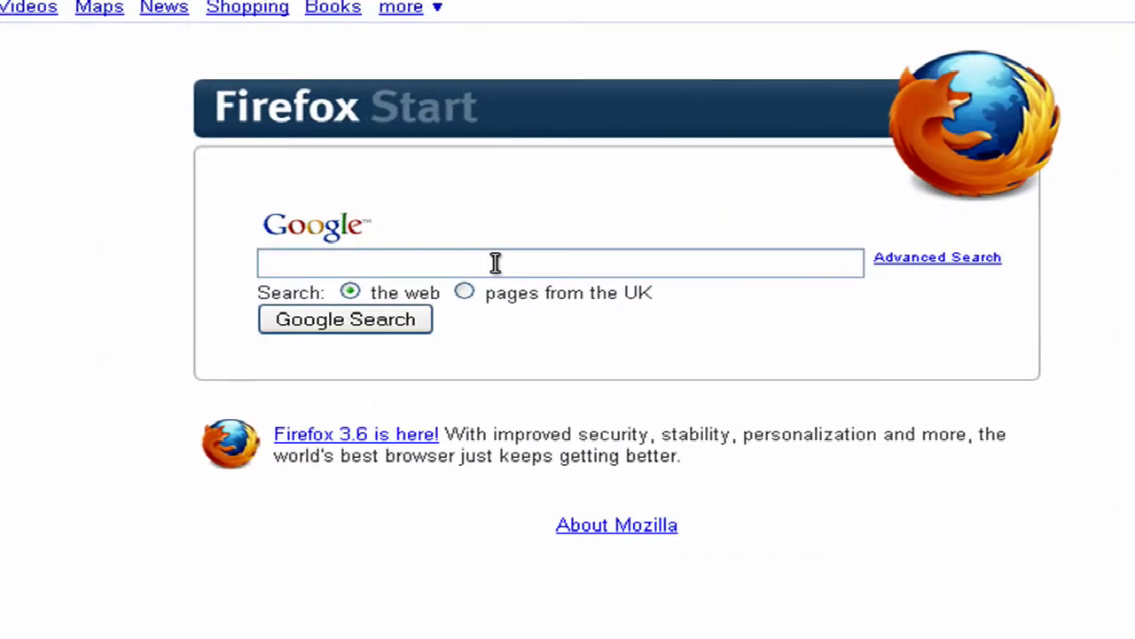
pyautogui.write('aero')
pyautogui.write(' cur')
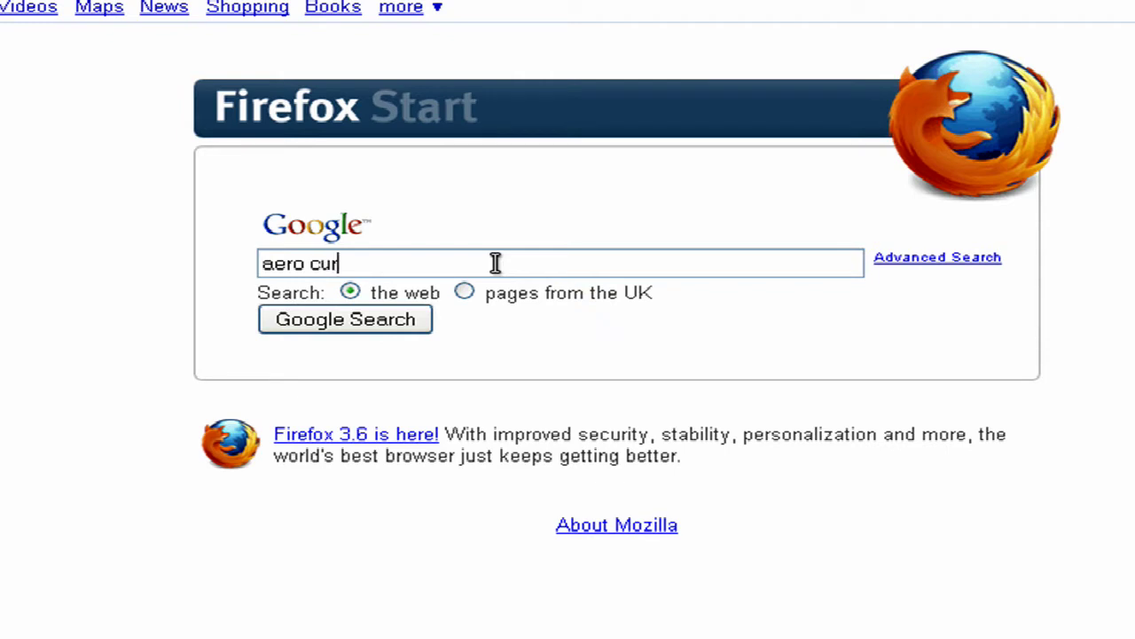
pyautogui.write('soe')
pyautogui.press('BackSpace')
pyautogui.write('rs ')
pyautogui.write('filefront')
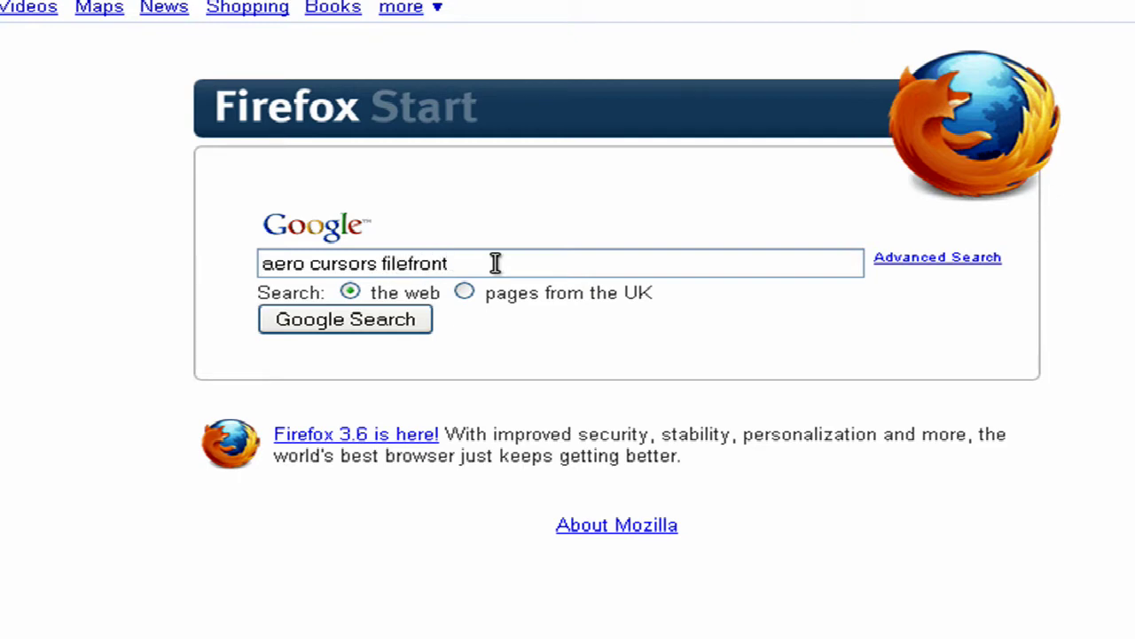
pyautogui.press('Return')
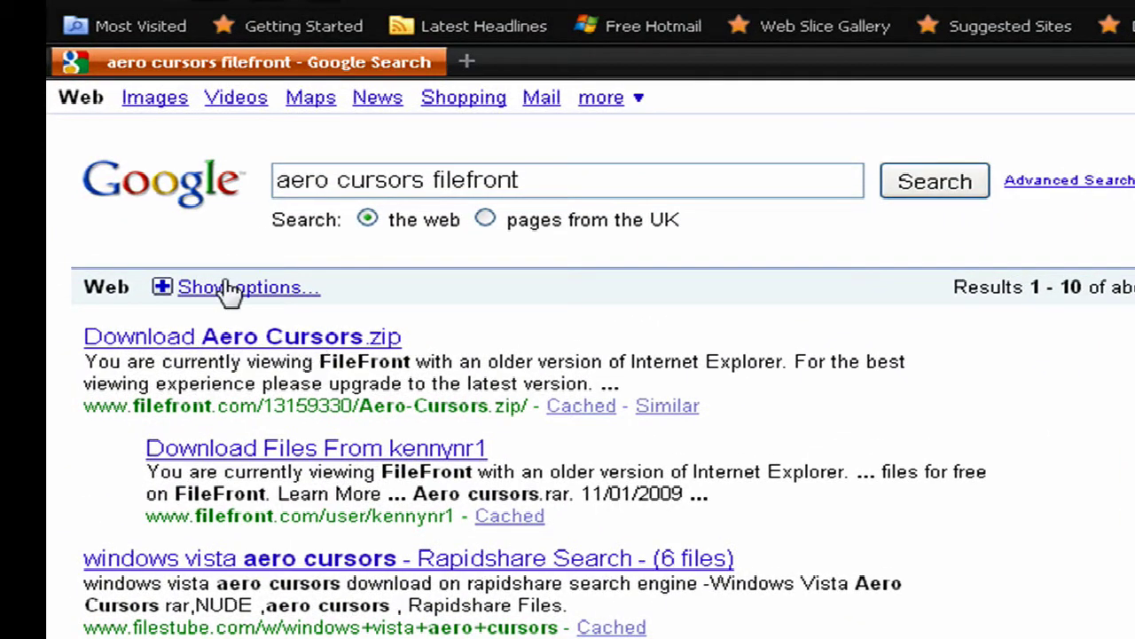
# - Open the FileFront Aero Cursors.zip result and start the download
pyautogui.click(326, 339)
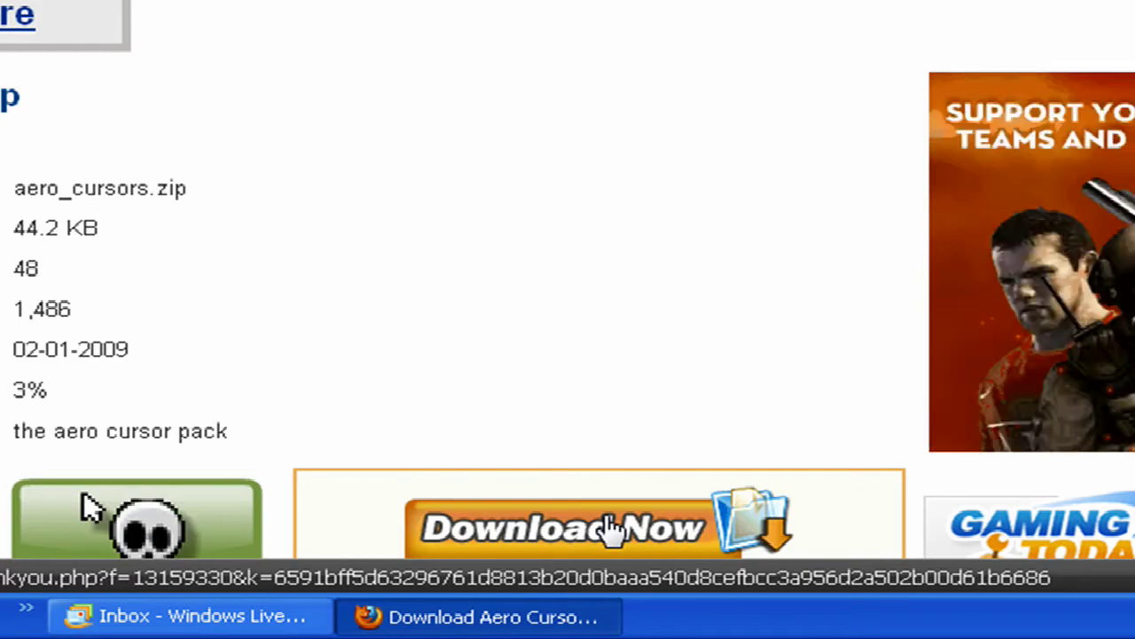
pyautogui.click(610, 531)
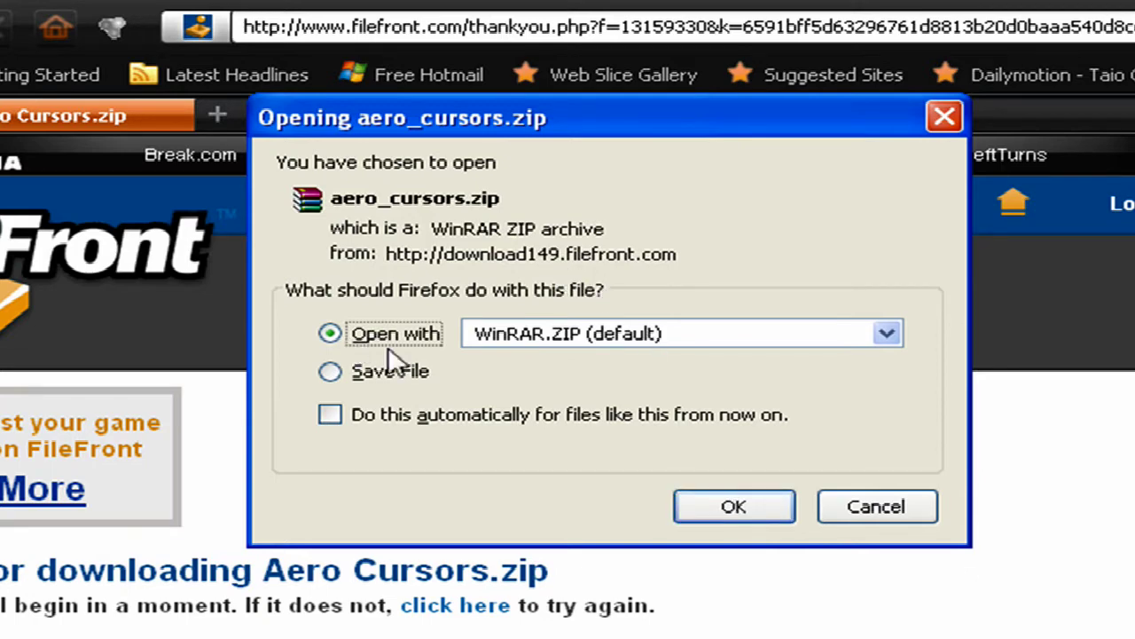
# - Confirm opening the downloaded aero_cursors.zip with WinRAR
pyautogui.click(730, 505)
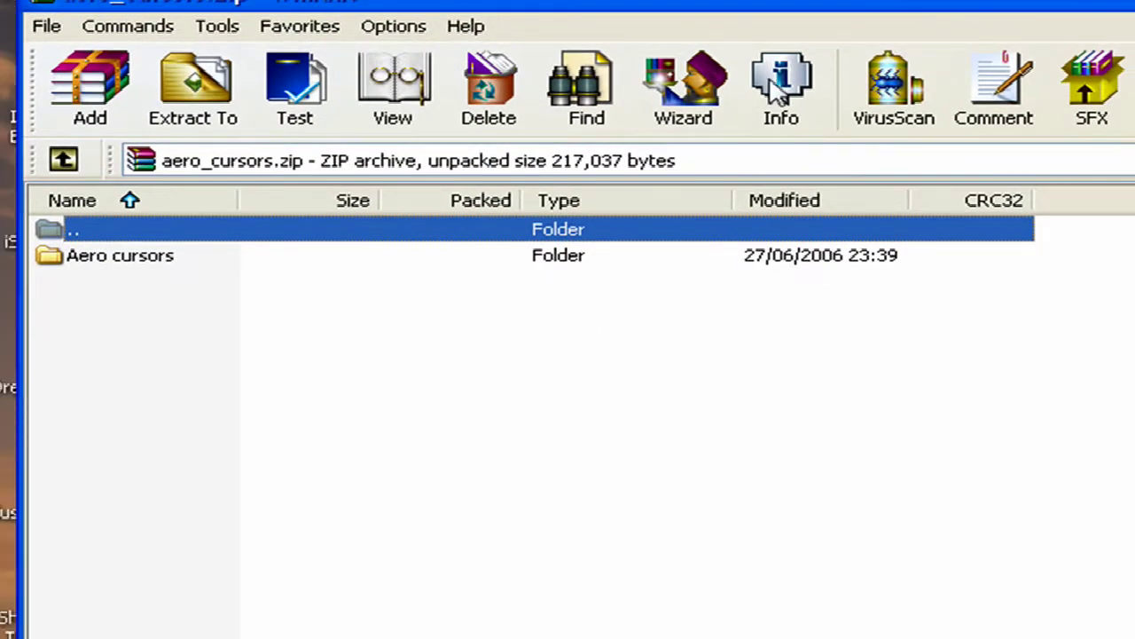
# - Drag the Aero cursors folder from the WinRAR archive onto the desktop
pyautogui.click(201, 275)
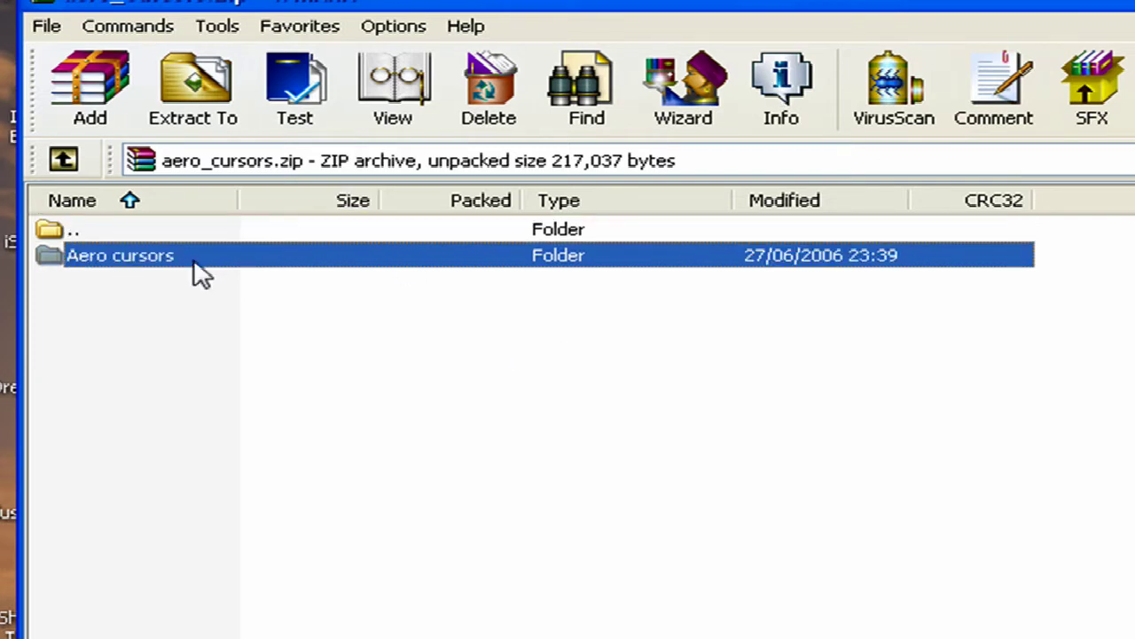
pyautogui.moveTo(193, 263)
pyautogui.mouseDown()
pyautogui.moveTo(400, 440)
pyautogui.moveTo(725, 634)
pyautogui.moveTo(600, 540)
pyautogui.mouseUp()
pyautogui.moveTo(93, 273)
pyautogui.mouseDown()
pyautogui.moveTo(228, 302)
pyautogui.moveTo(500, 509)
pyautogui.moveTo(623, 636)
pyautogui.mouseUp()
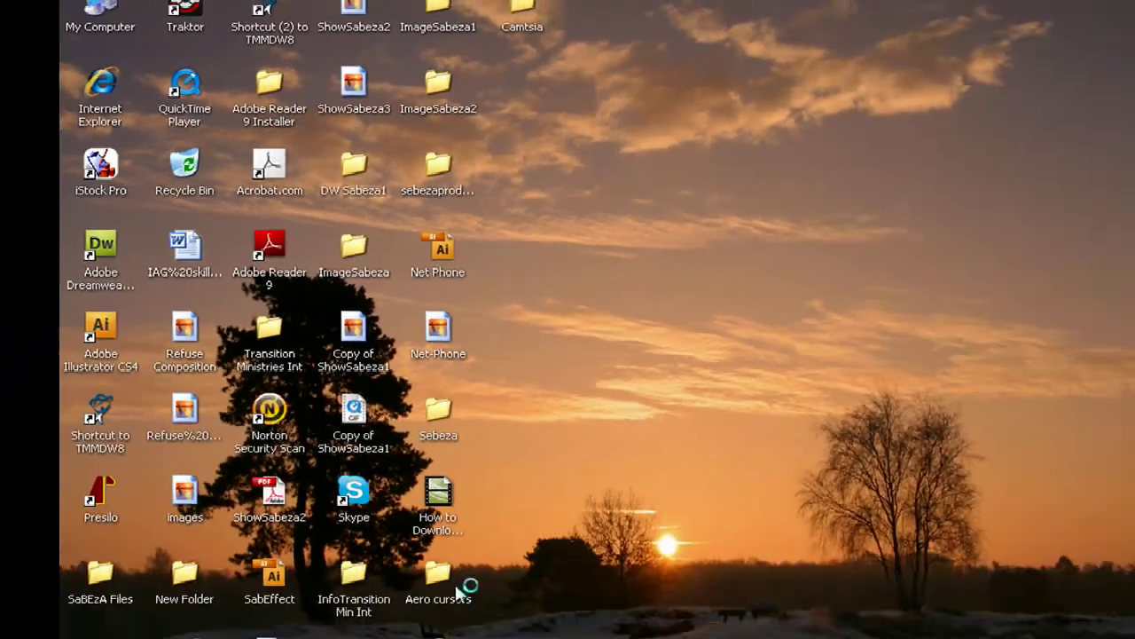
# - Open the extracted Aero cursors folder and run its Install setup file
pyautogui.doubleClick(407, 508)
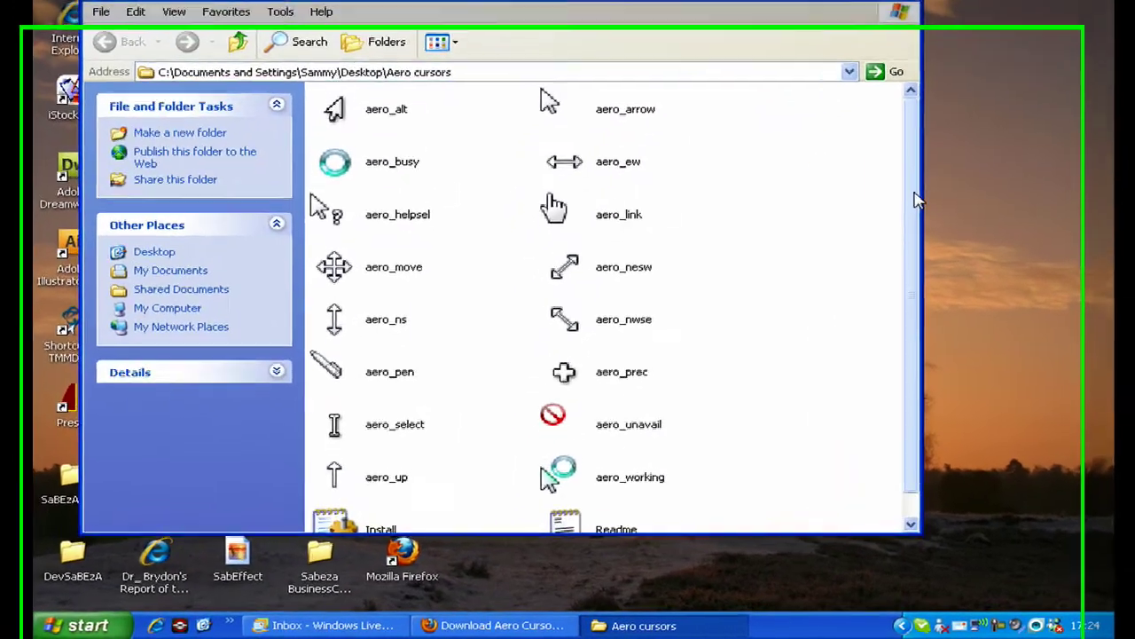
pyautogui.scroll(-2, 813, 350)
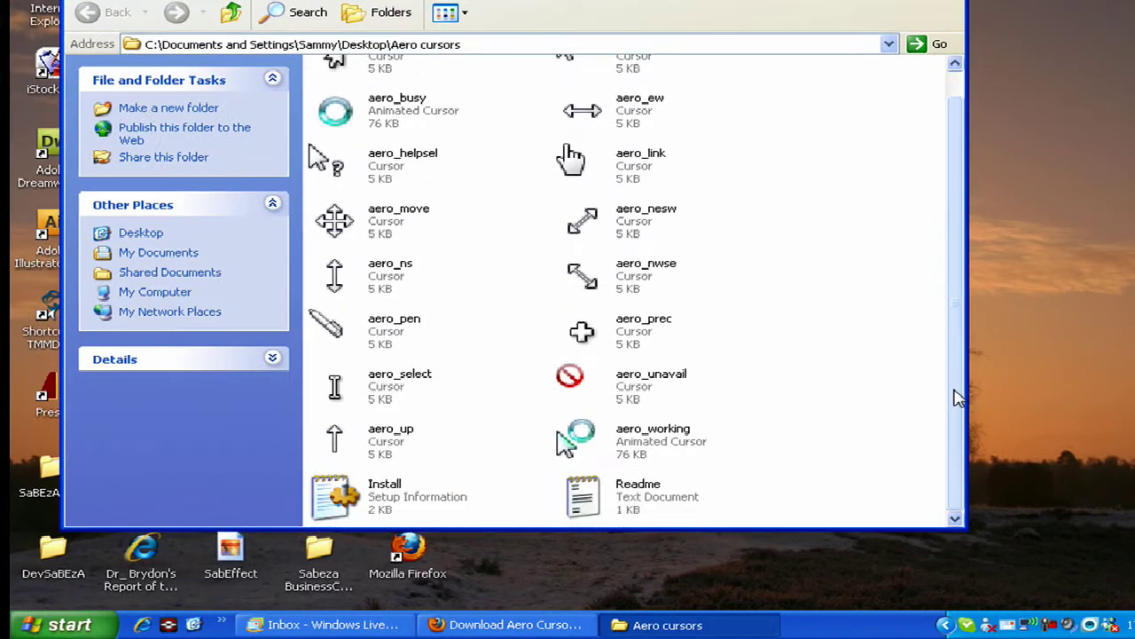
pyautogui.rightClick(399, 483)
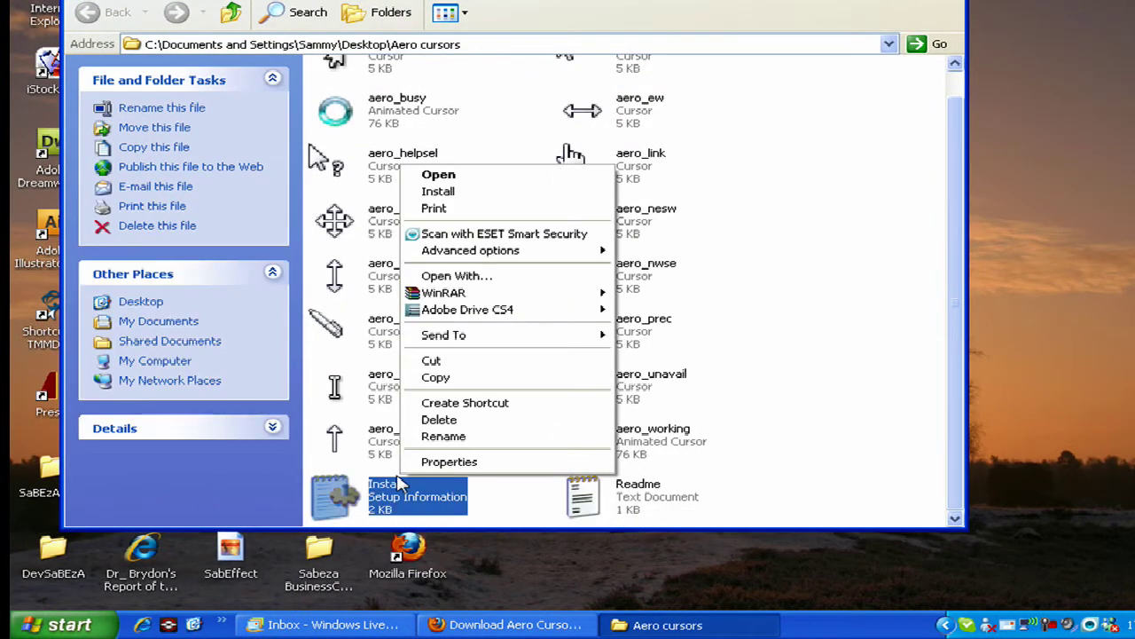
pyautogui.click(469, 193)
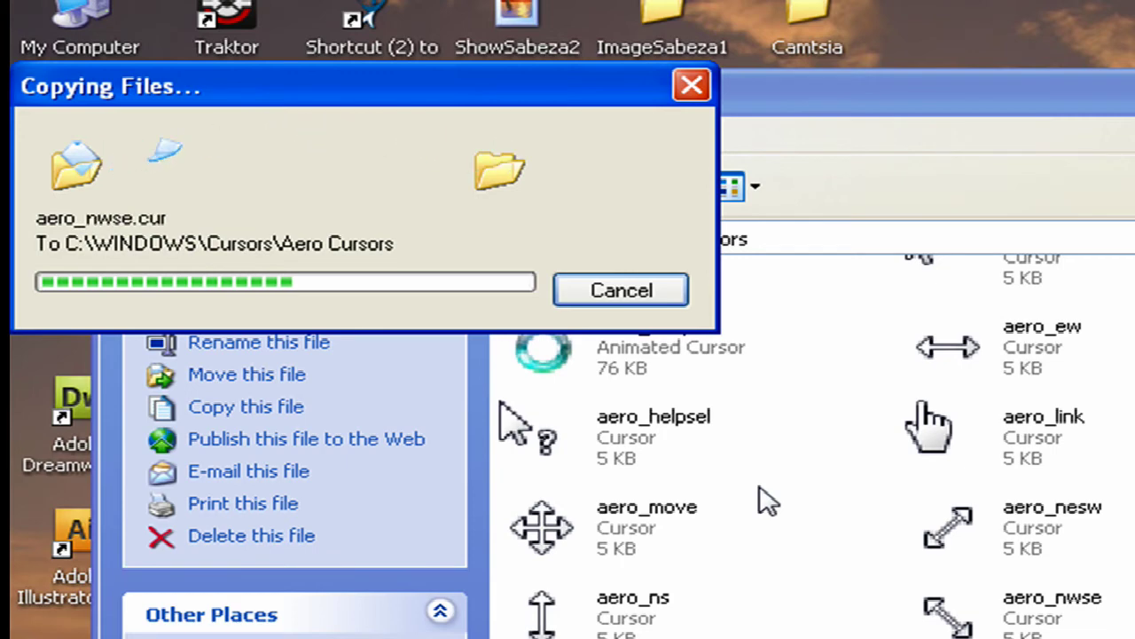
# - Stop the cursor file copy, answer the installation prompt, and close the folder window
pyautogui.click(644, 302)
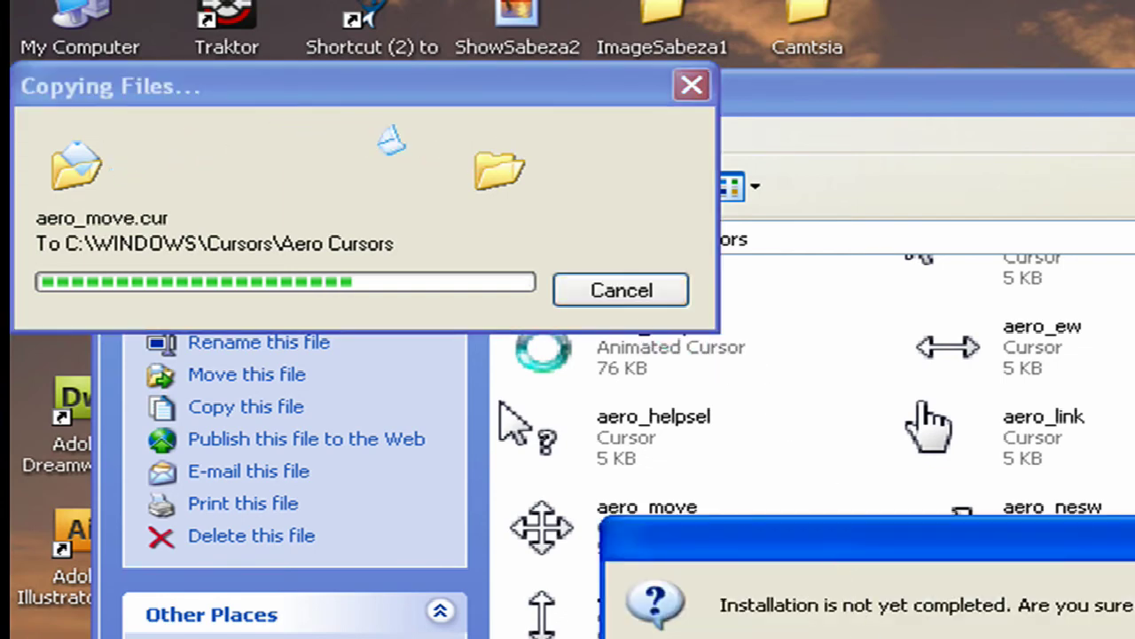
pyautogui.press('Return')
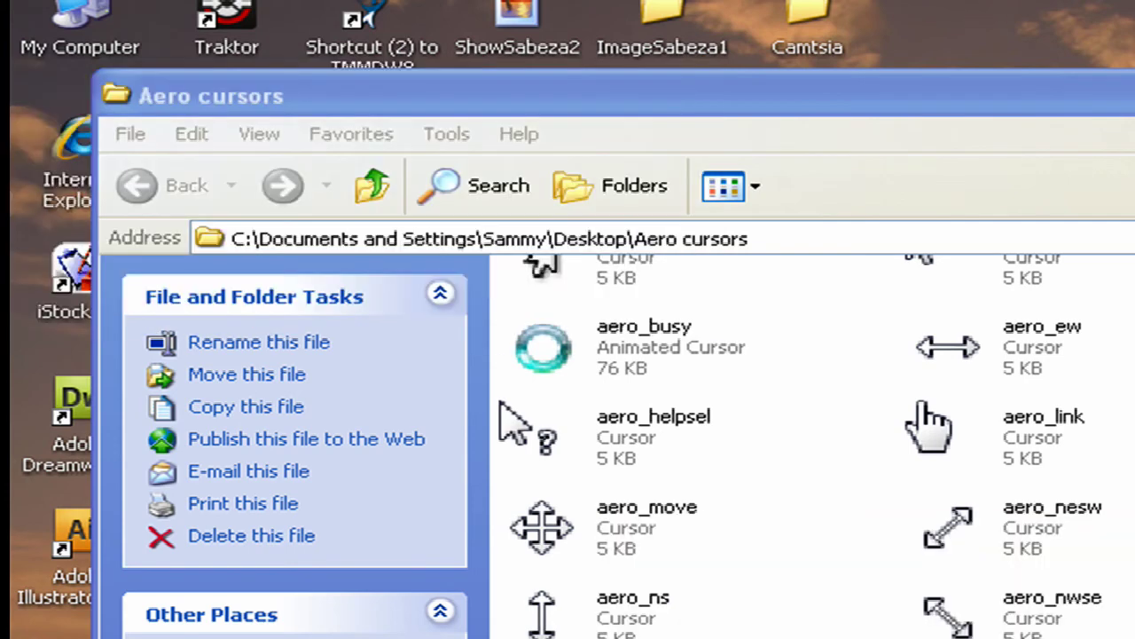
pyautogui.hotkey('alt', 'F4')
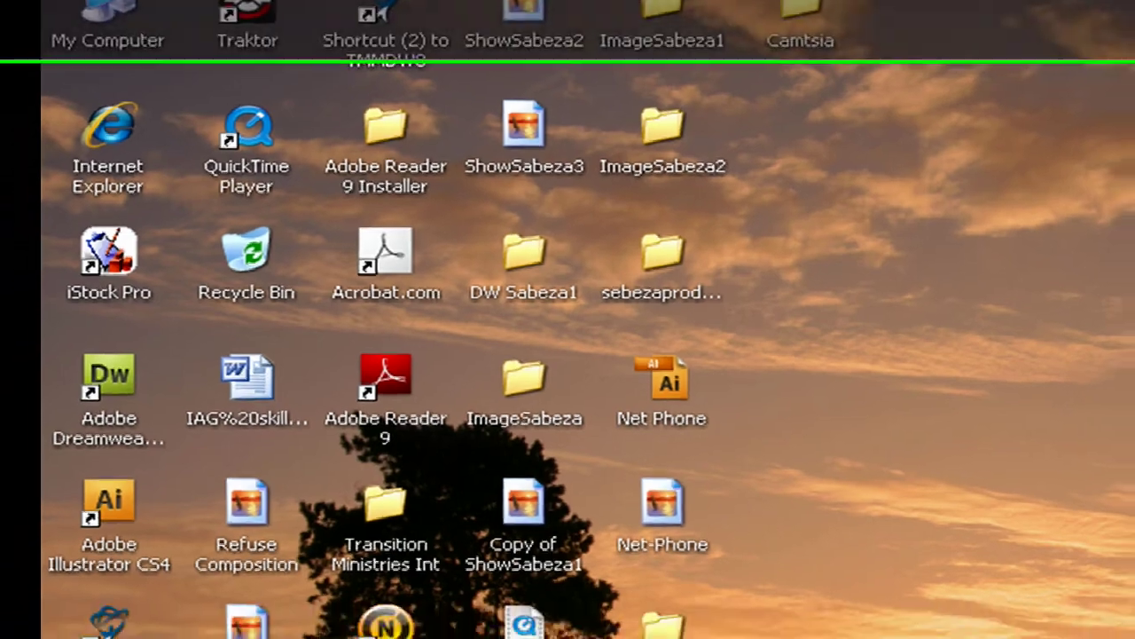
# - Open Control Panel from the Start menu and go to Appearance and Themes
pyautogui.click(346, 625)
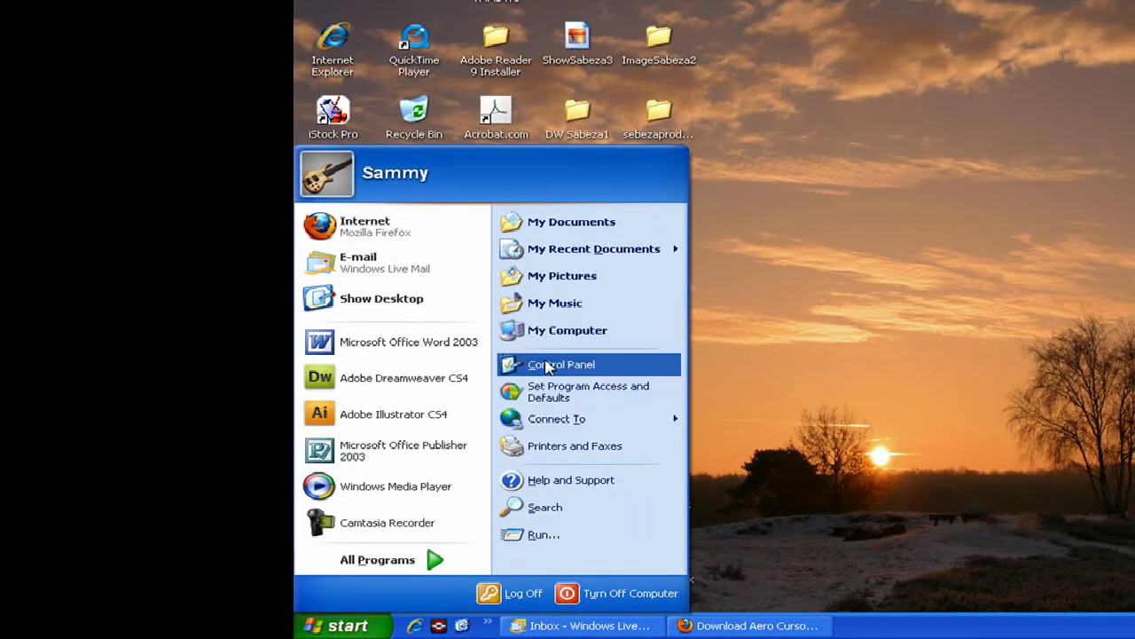
pyautogui.click(546, 367)
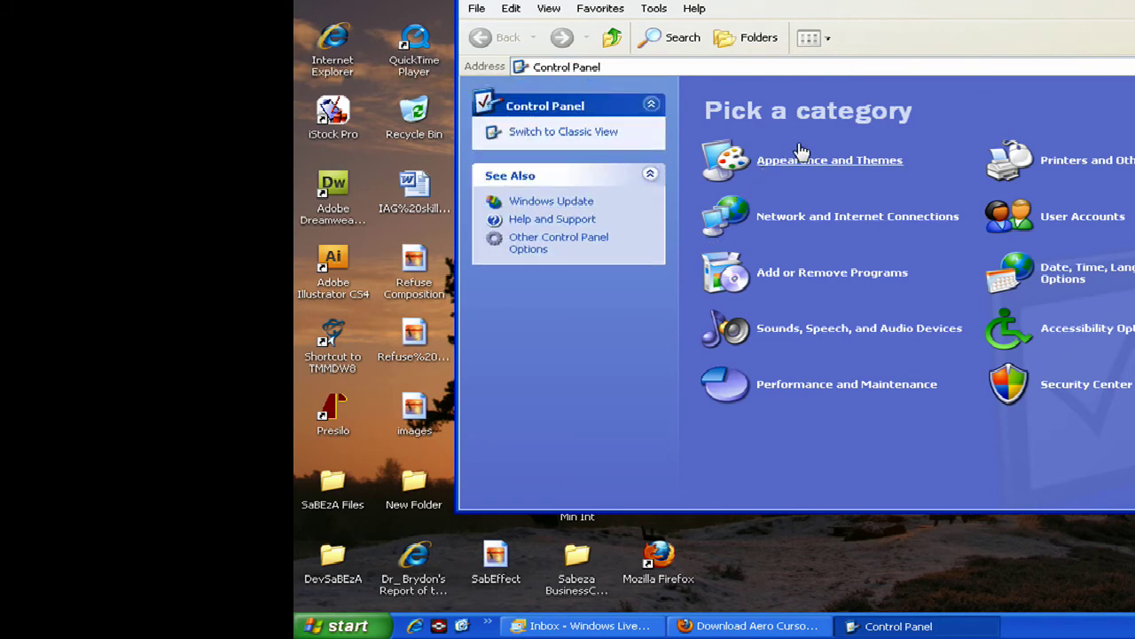
pyautogui.click(803, 161)
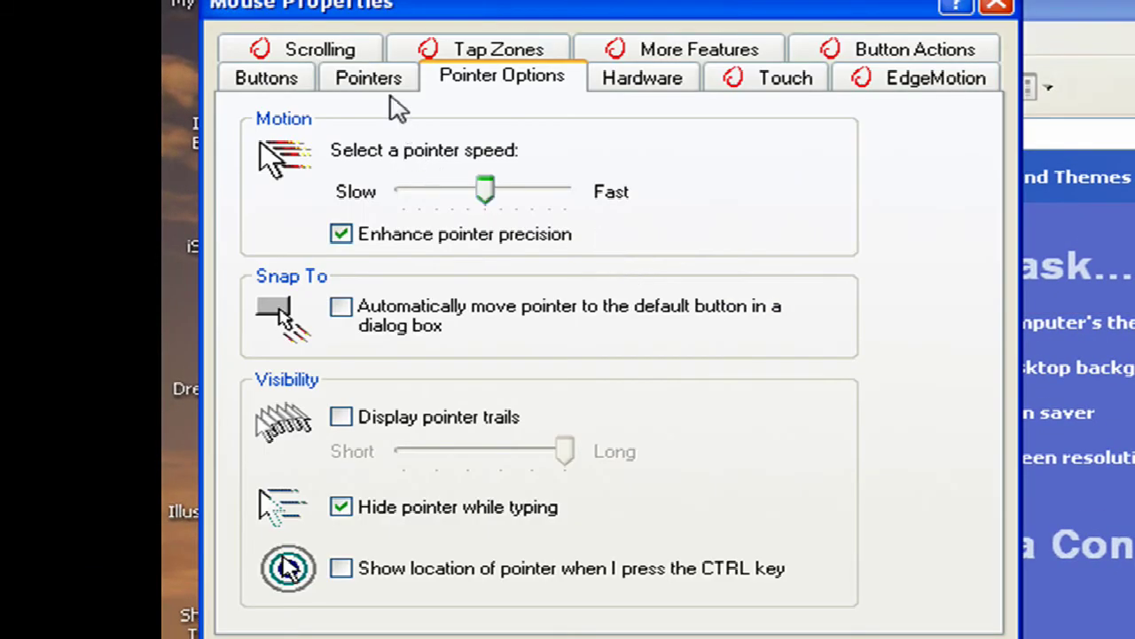
# - Choose the Aero Cursors (Alphablended) pointer scheme, confirm with OK, and close Appearance and Themes
pyautogui.click(393, 80)
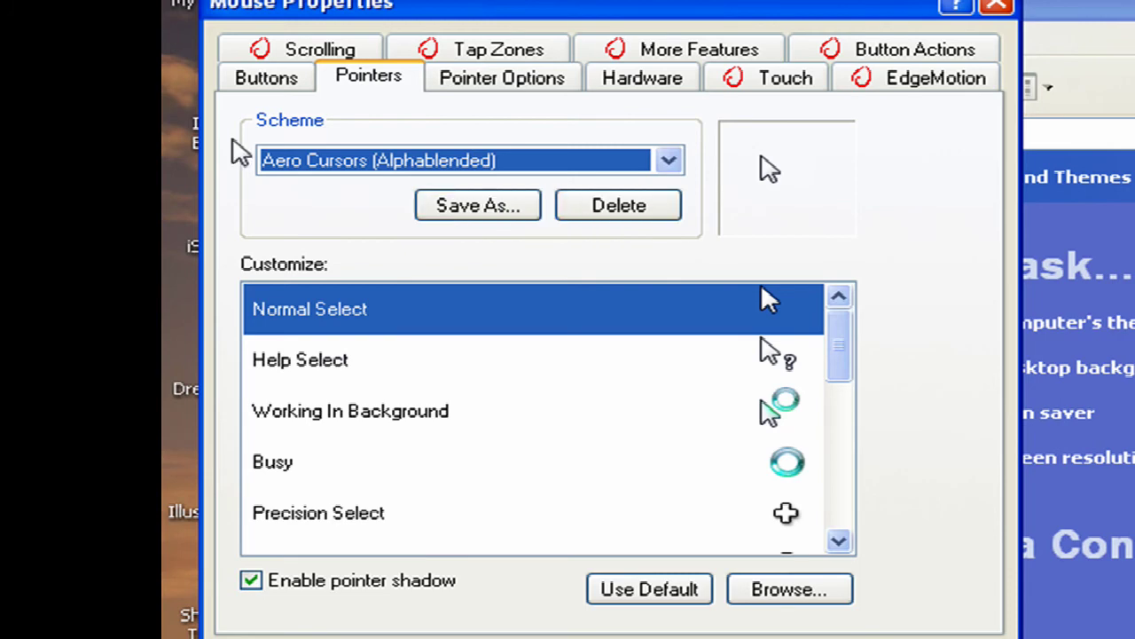
pyautogui.click(548, 158)
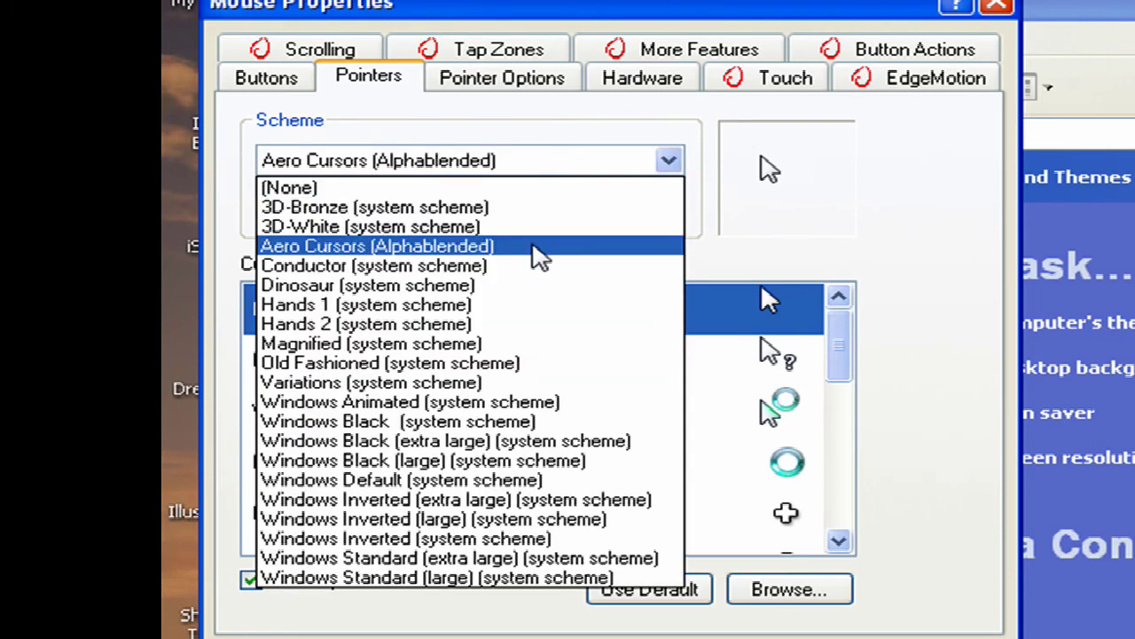
pyautogui.click(539, 255)
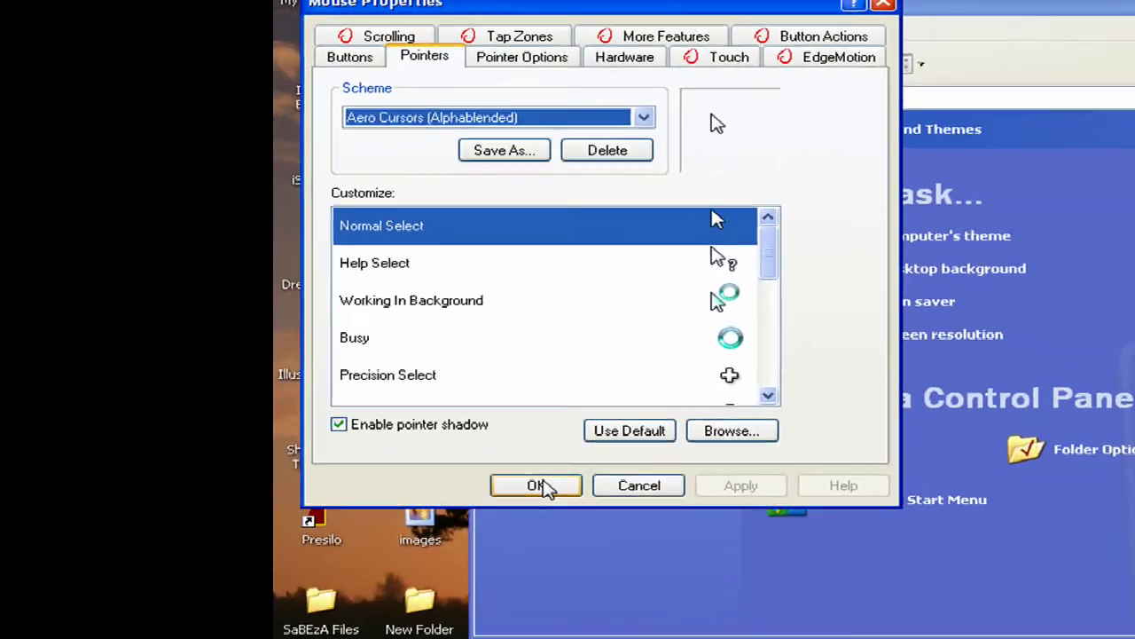
pyautogui.click(541, 456)
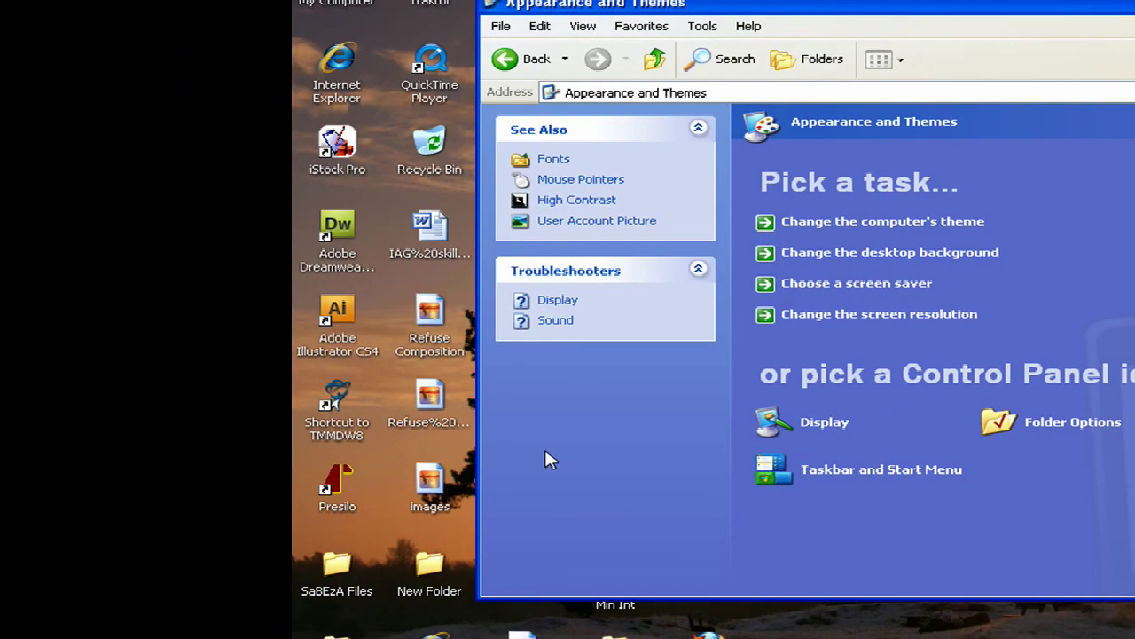
pyautogui.hotkey('alt', 'F4')
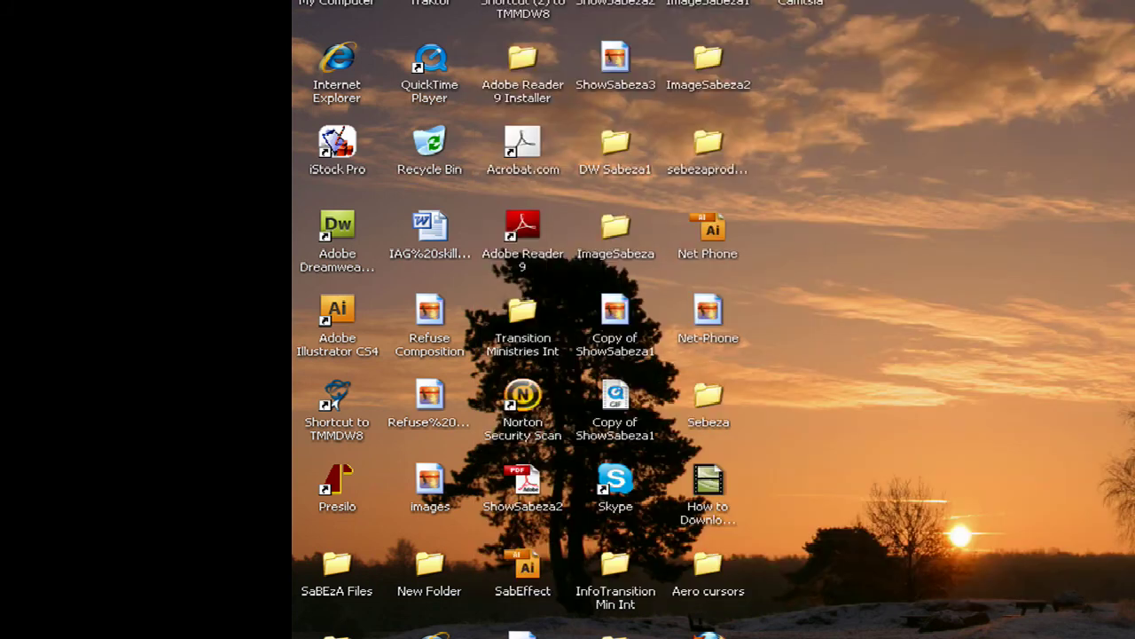
pyautogui.doubleClick(708, 567)
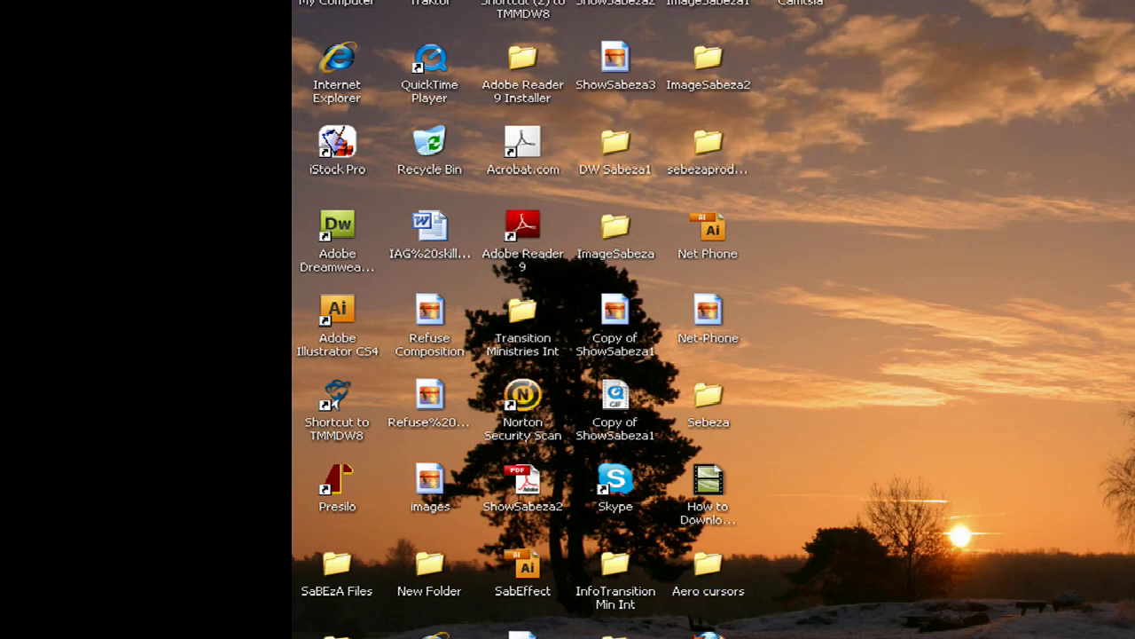